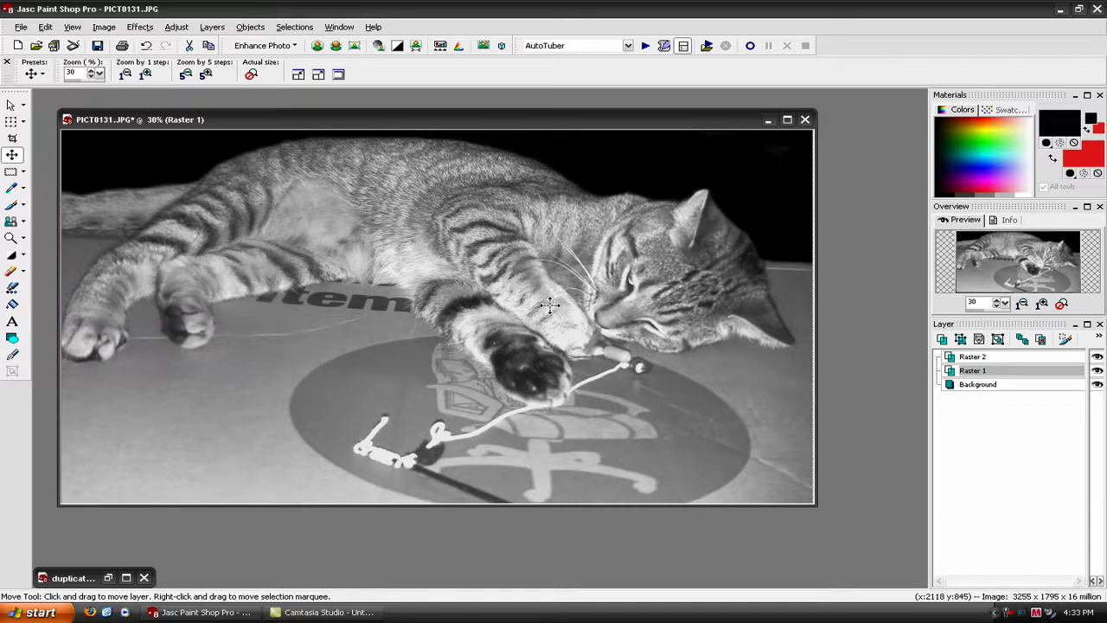
Switch between Raster 1 and Raster 2, and hide then show Raster 2 to compare the photo.
left_click(550, 305)
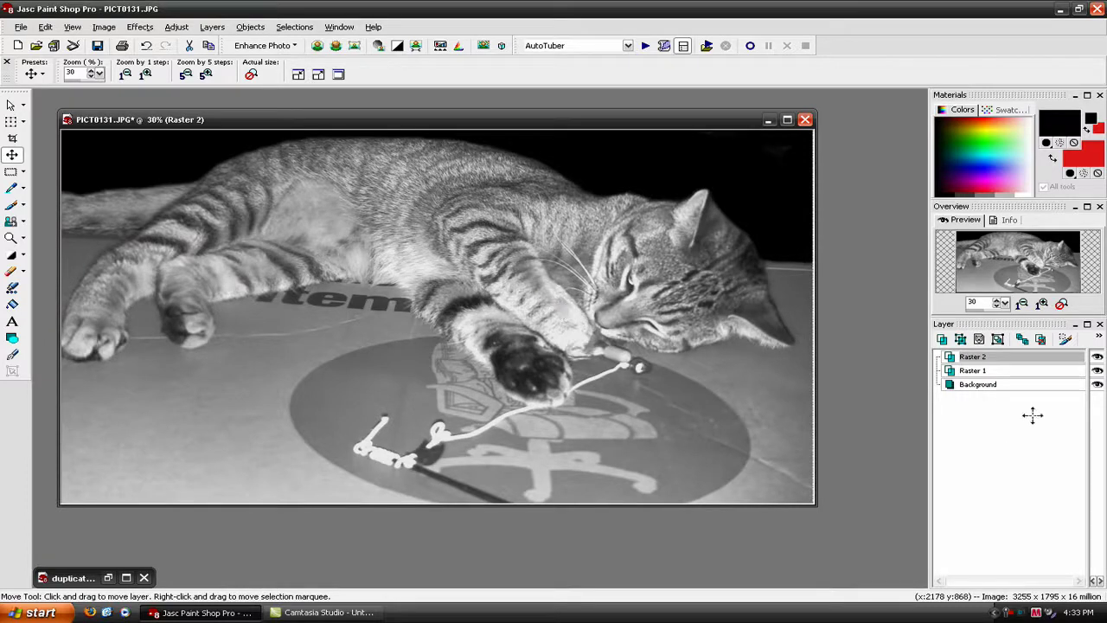
left_click(995, 373)
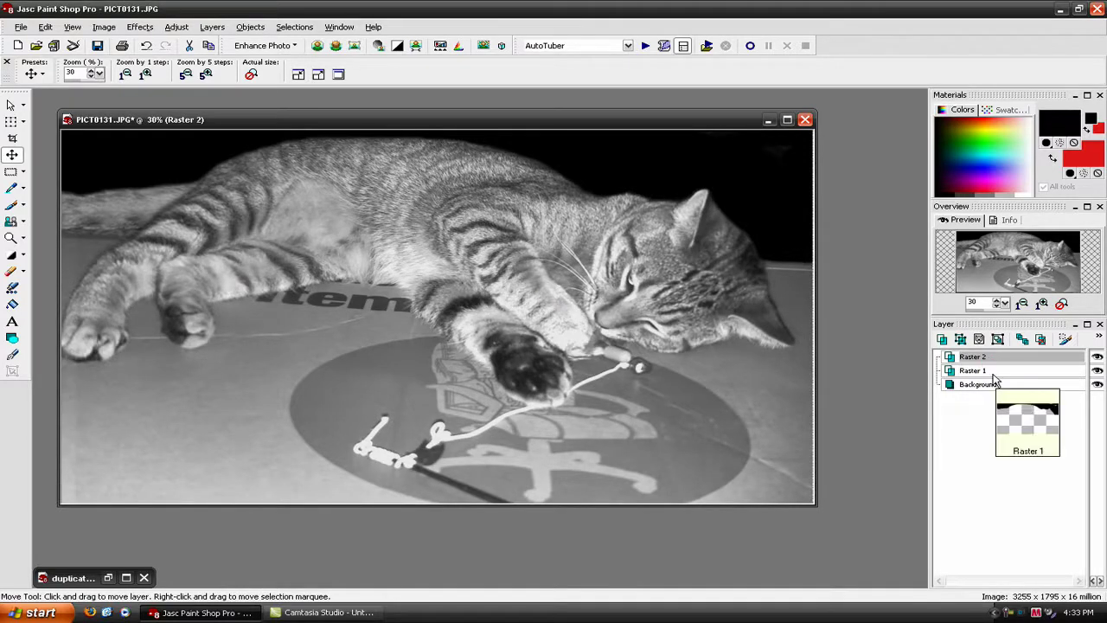
left_click(992, 372)
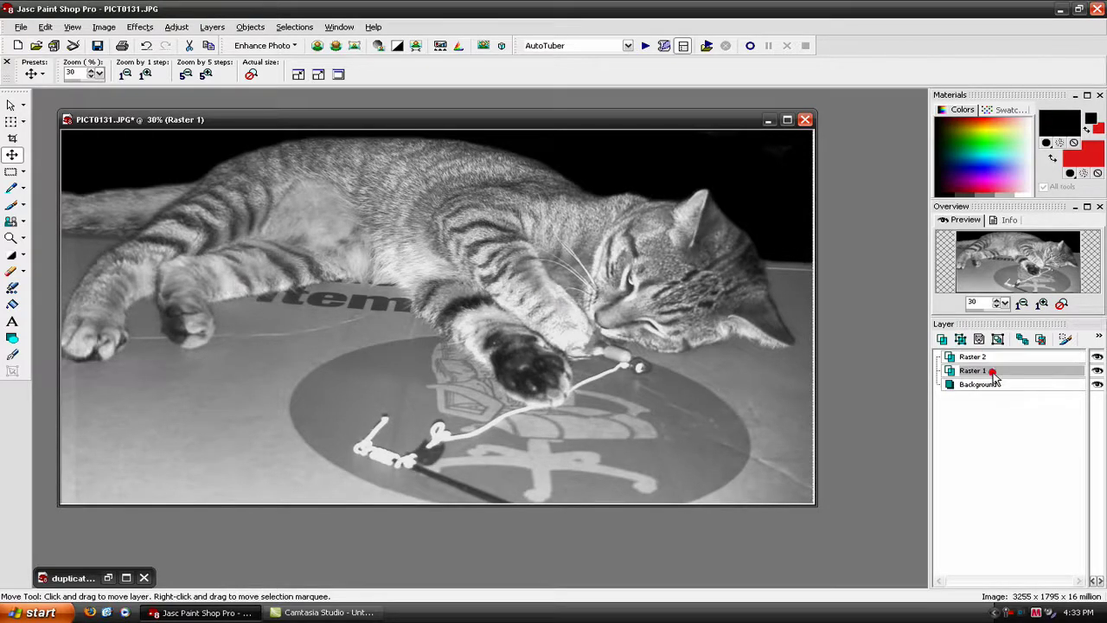
left_click(465, 320)
left_click(991, 356)
left_click(991, 356)
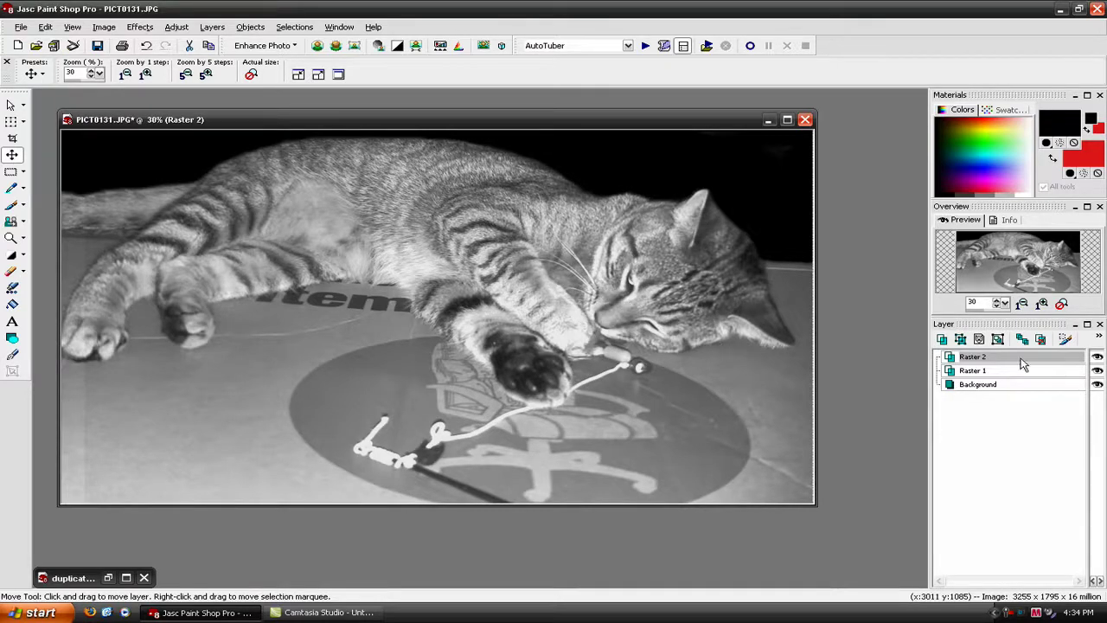
left_click(1097, 356)
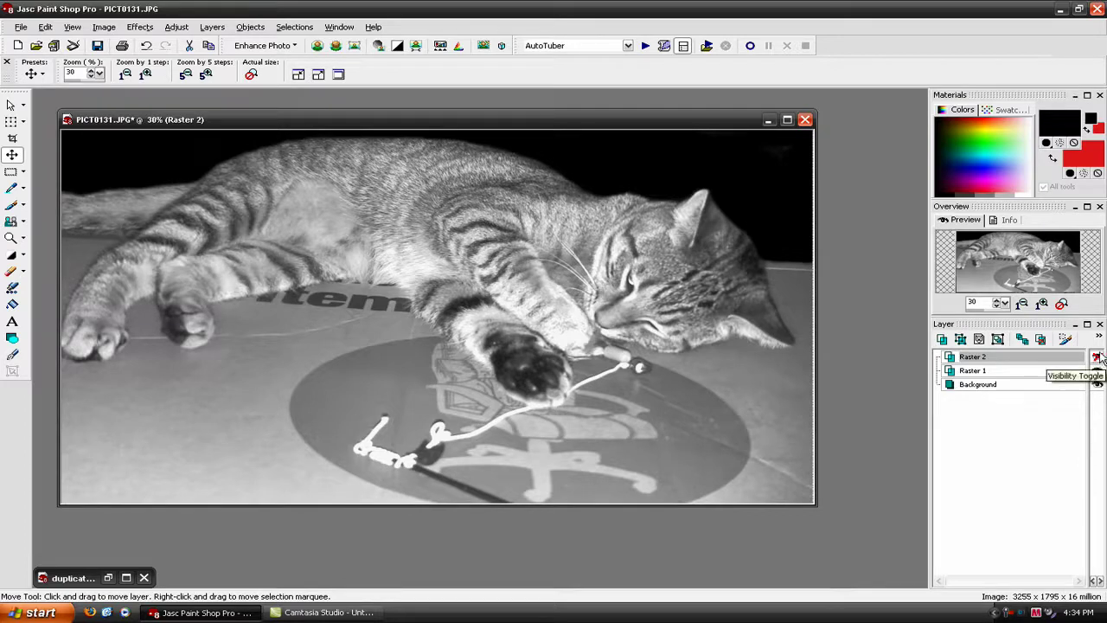
left_click(1097, 357)
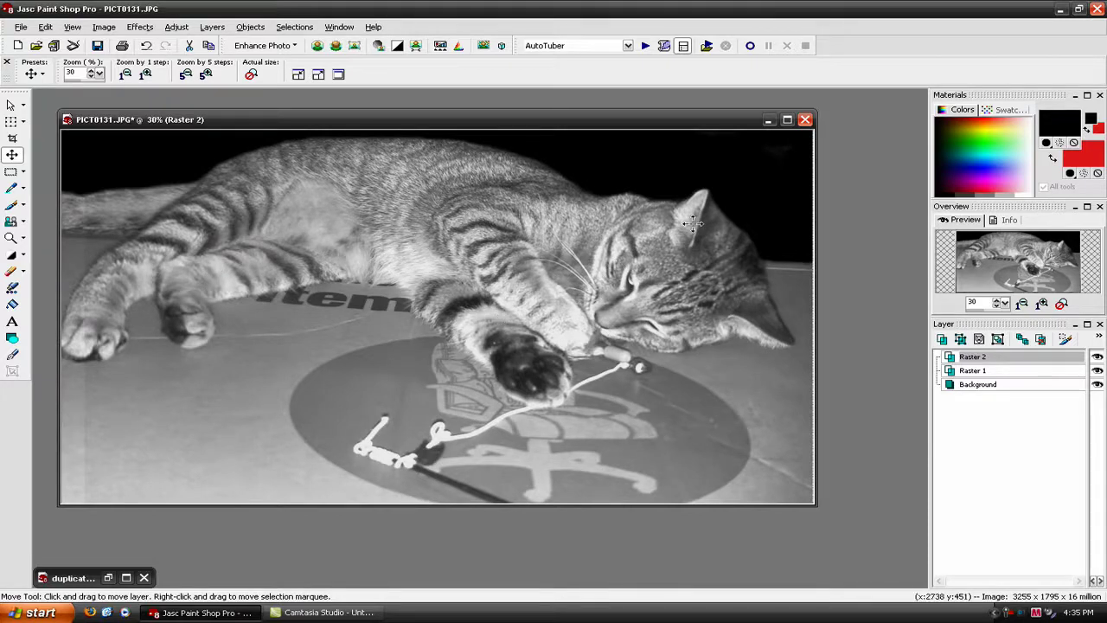
Cancel closing PICT0131, minimize it, and restore the duplicatecat.png window.
left_click(805, 120)
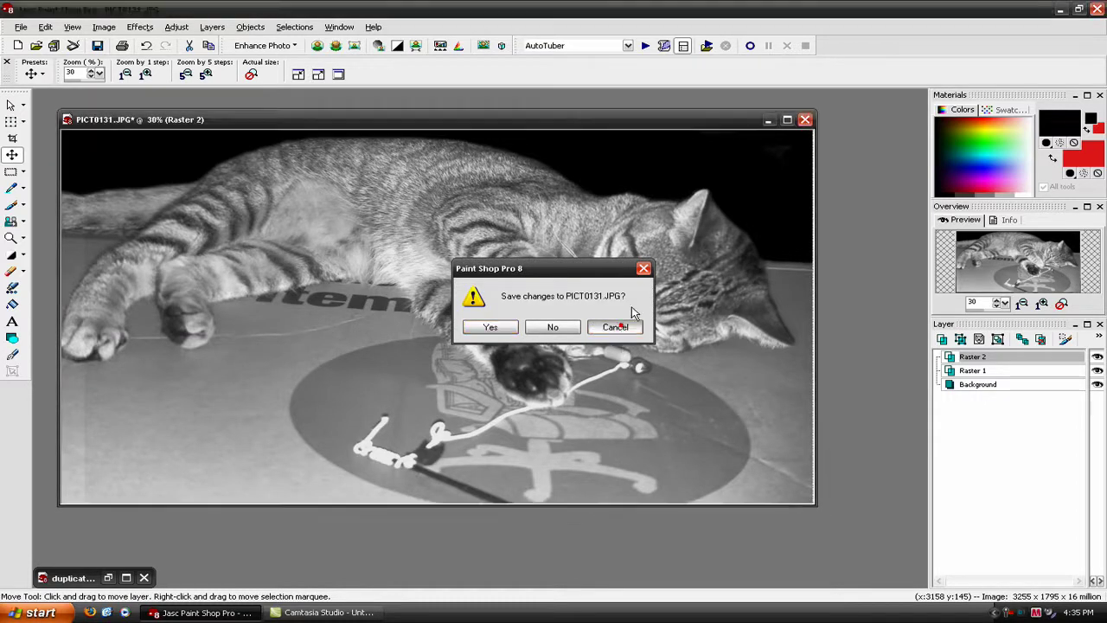
left_click(615, 327)
left_click(769, 122)
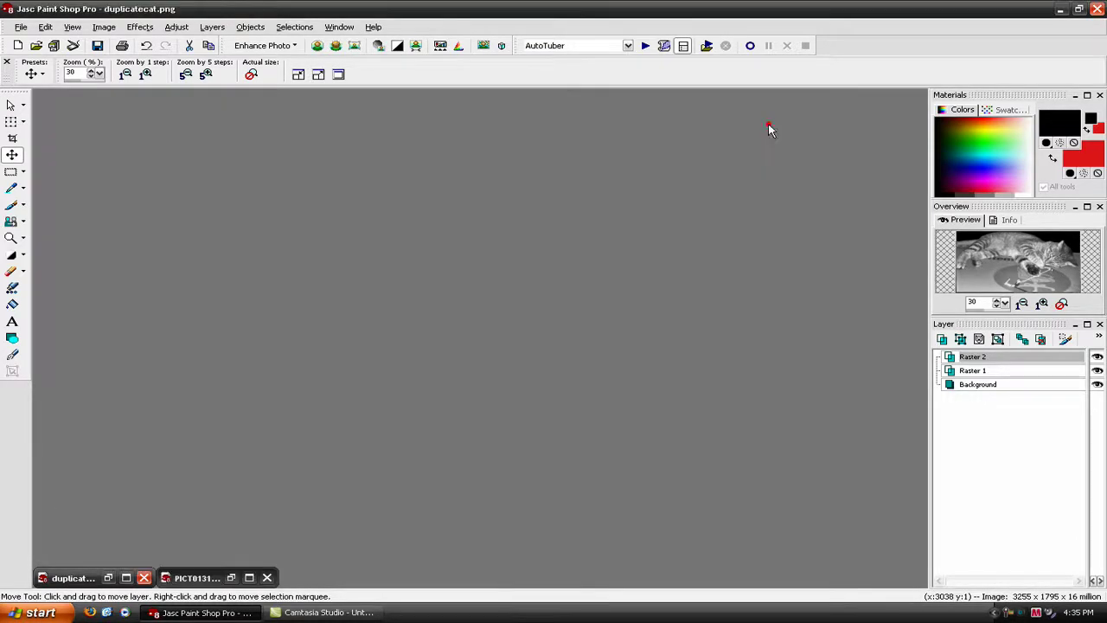
left_click(110, 577)
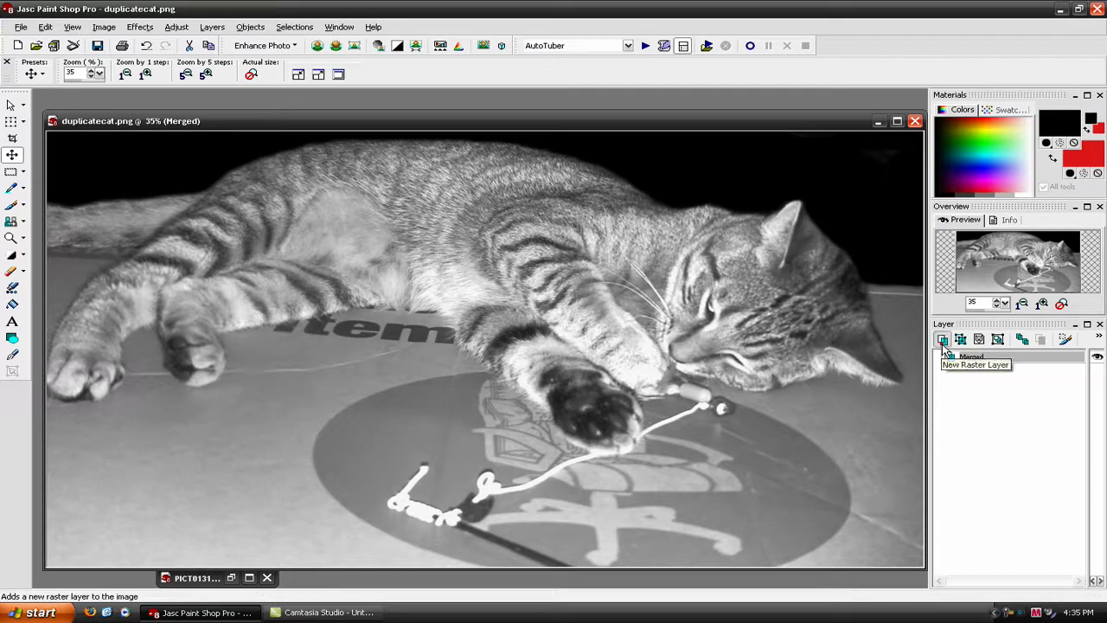
Add a new raster layer named 'Black Raster Layer' above the Merged layer.
left_click(942, 339)
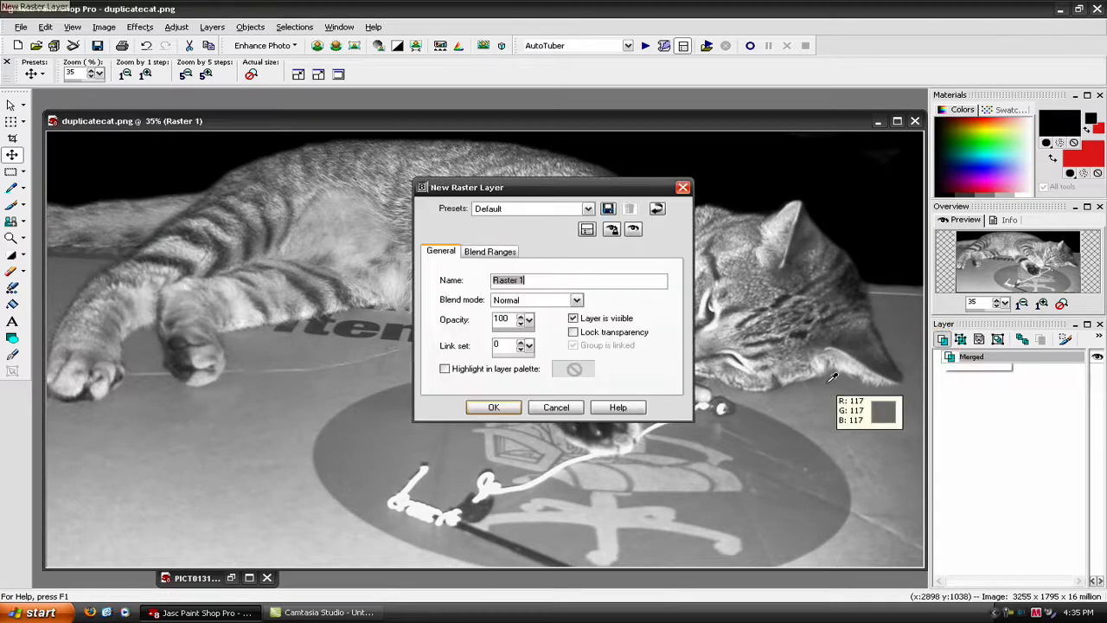
type("Black Raster Layer")
key("Return")
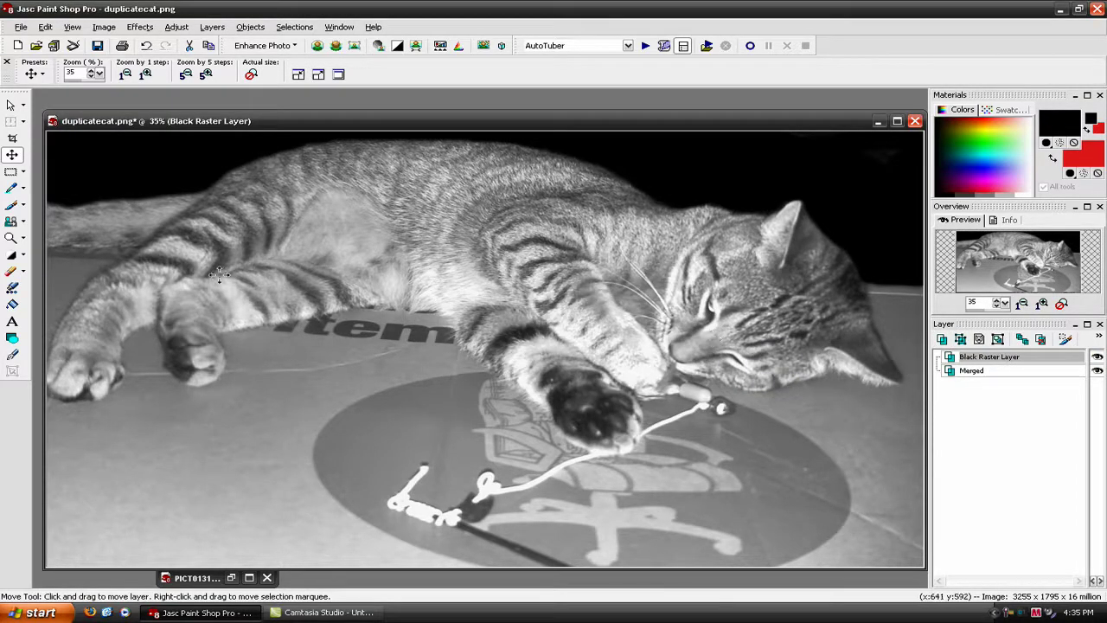
Flood-fill the Black Raster Layer with solid black, then return to the Move tool.
left_click(12, 304)
left_click(249, 309)
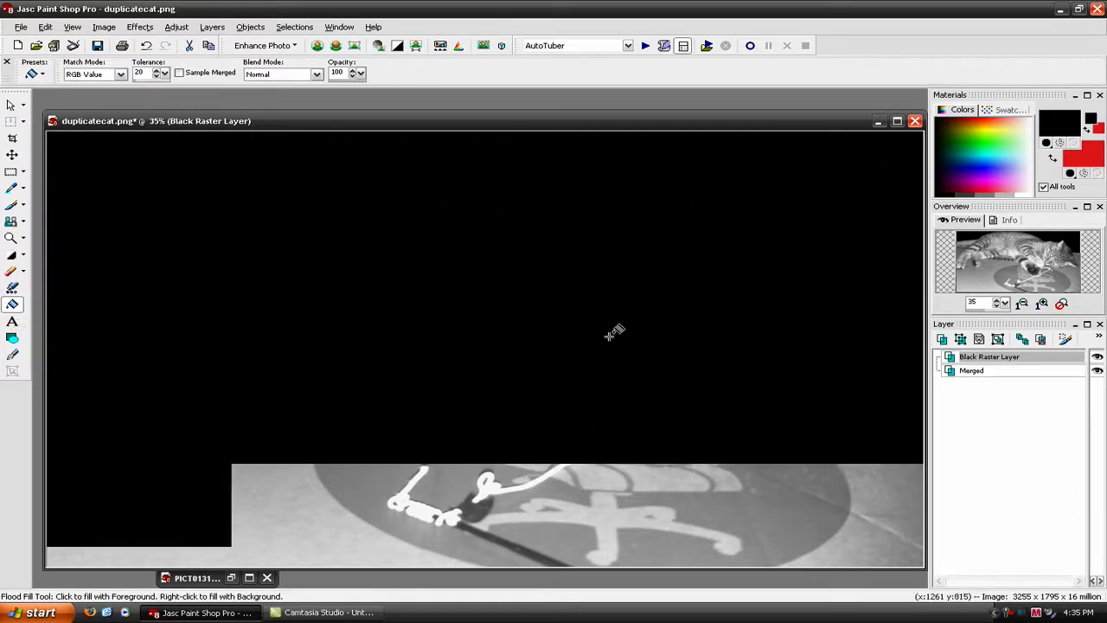
left_click(12, 154)
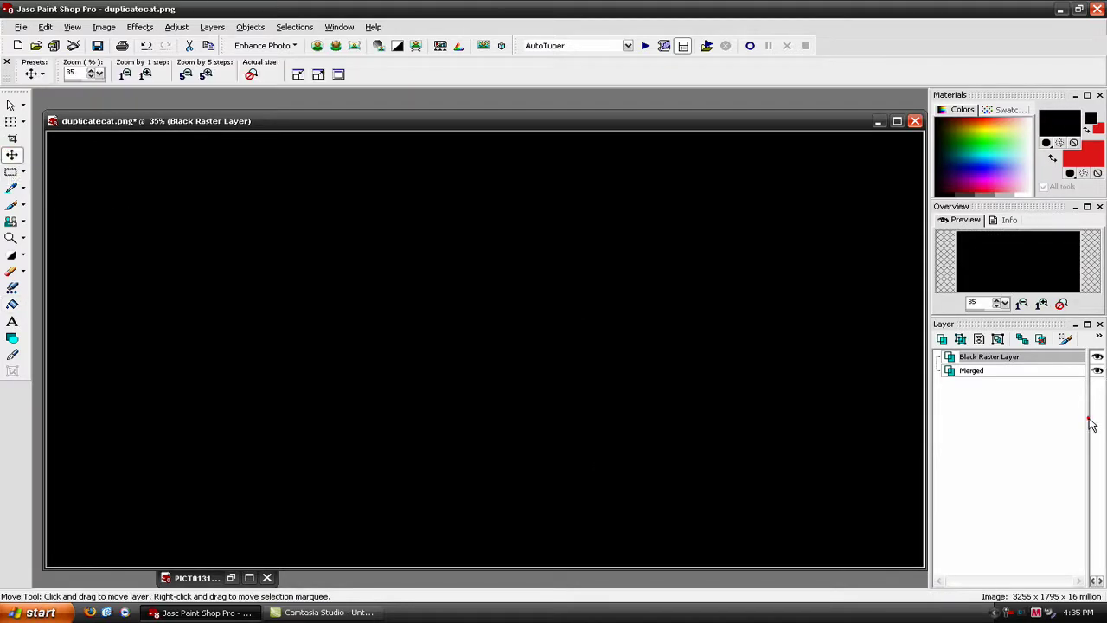
Set the Black Raster Layer's opacity to about 10% in the Layer palette.
left_click_drag(1088, 418, 1038, 419)
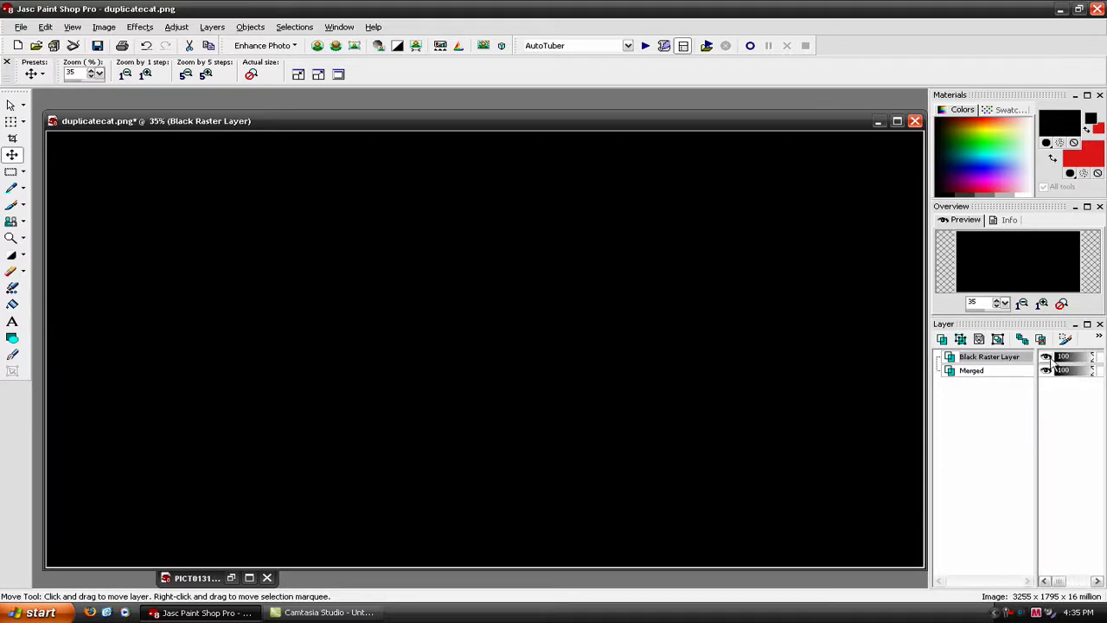
left_click(1058, 357)
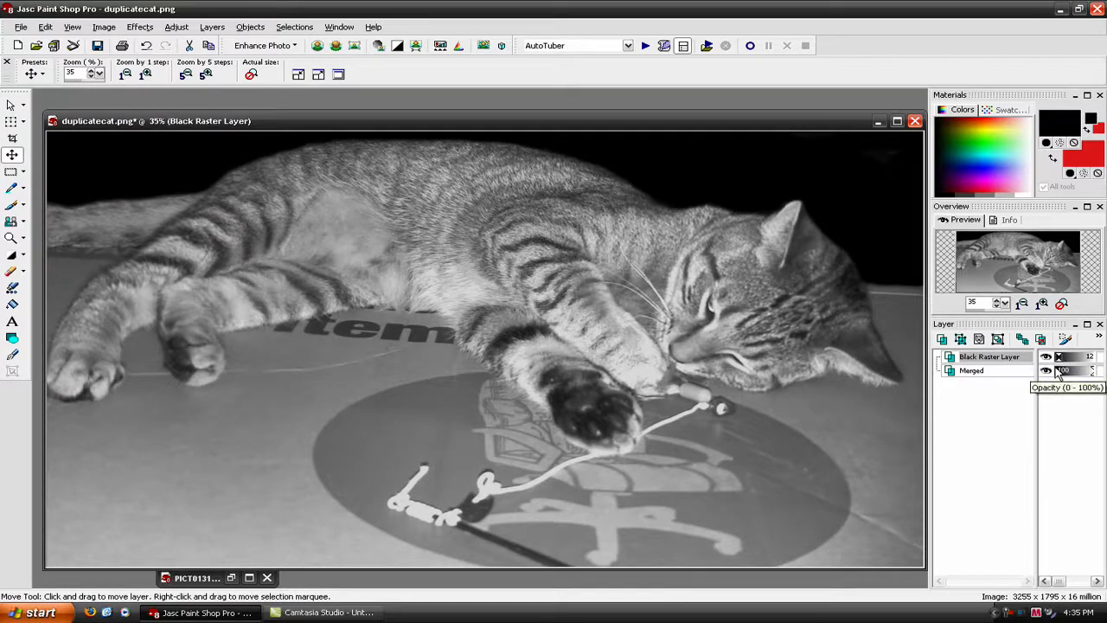
left_click_drag(1059, 358, 1050, 357)
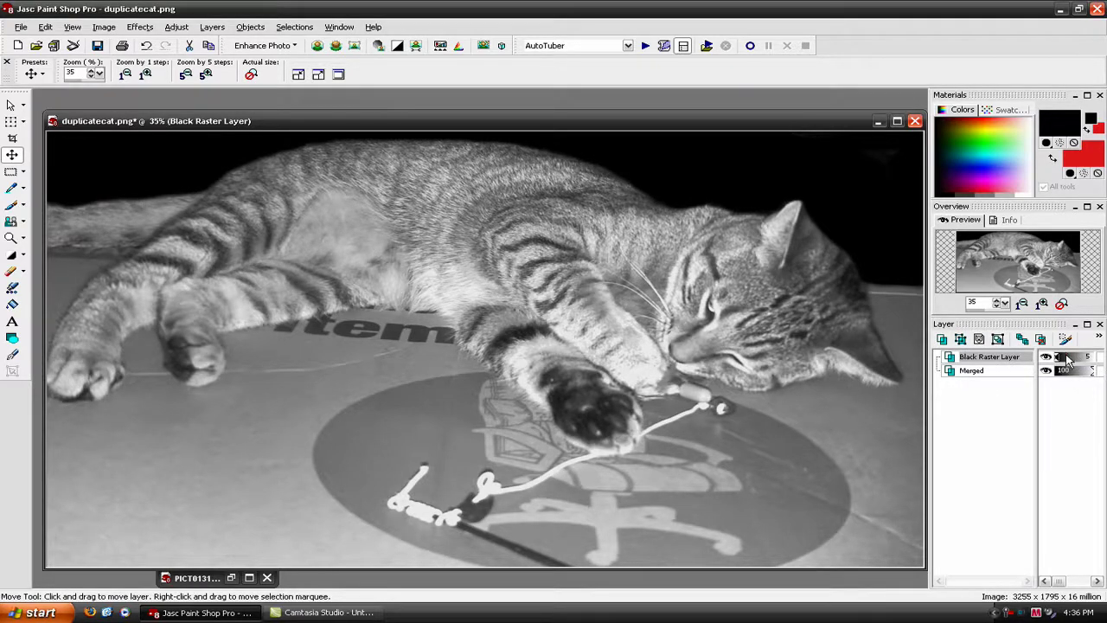
left_click(1068, 356)
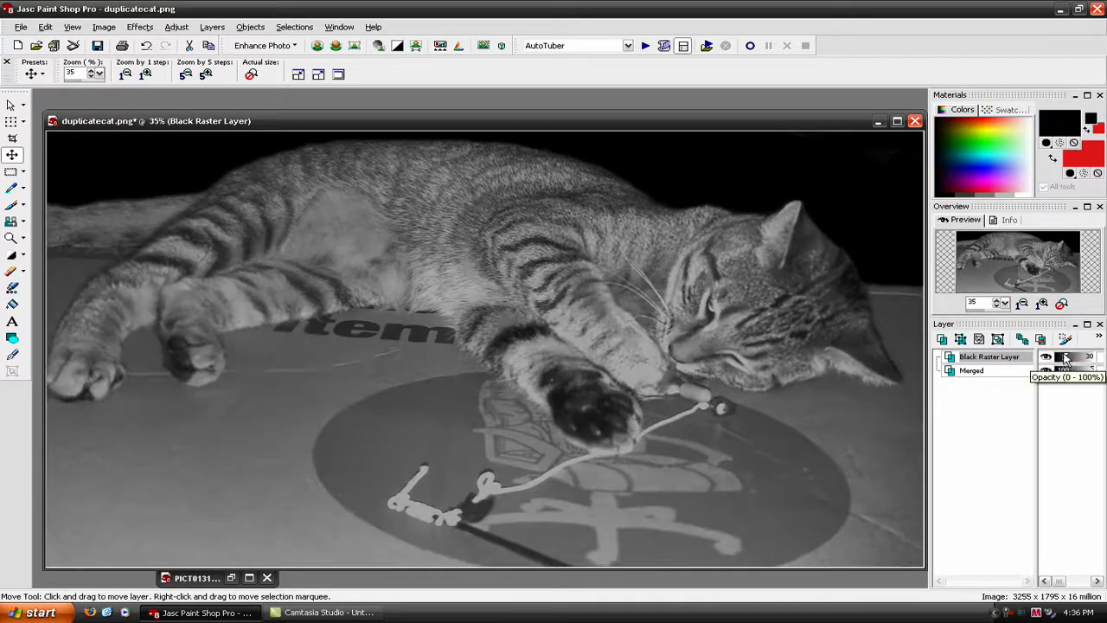
left_click_drag(1066, 359, 1045, 360)
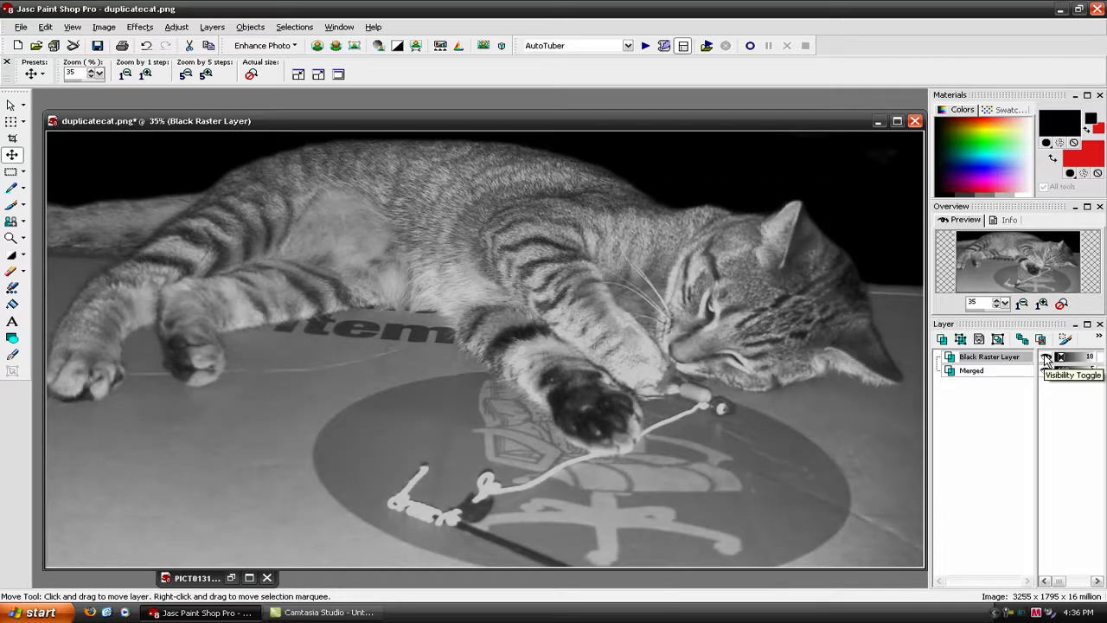
left_click_drag(1046, 359, 1047, 359)
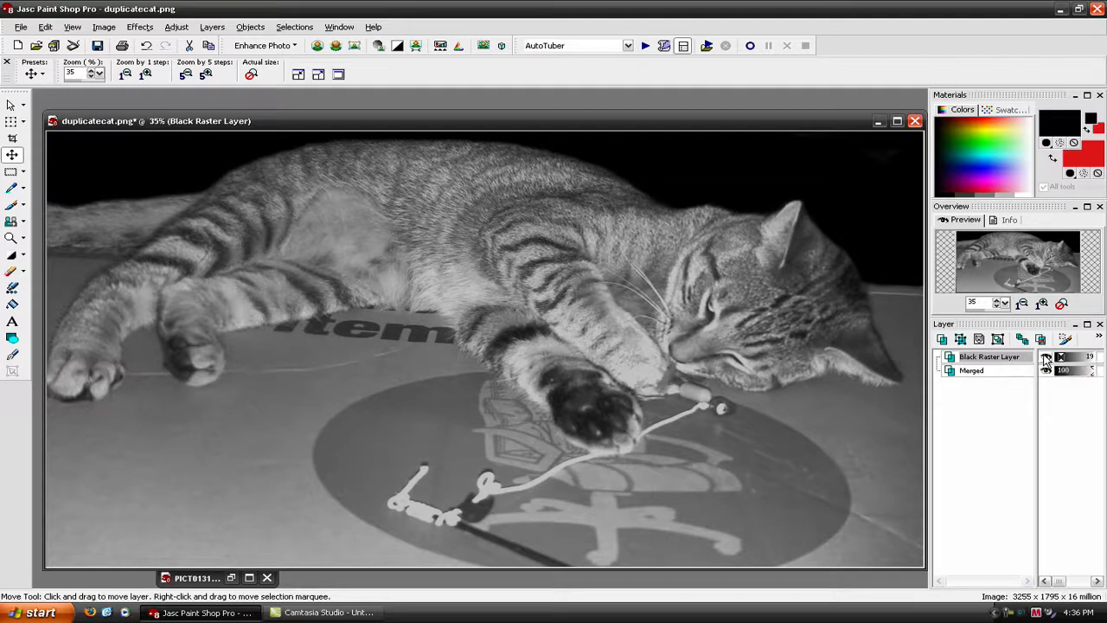
left_click_drag(1047, 360, 1046, 362)
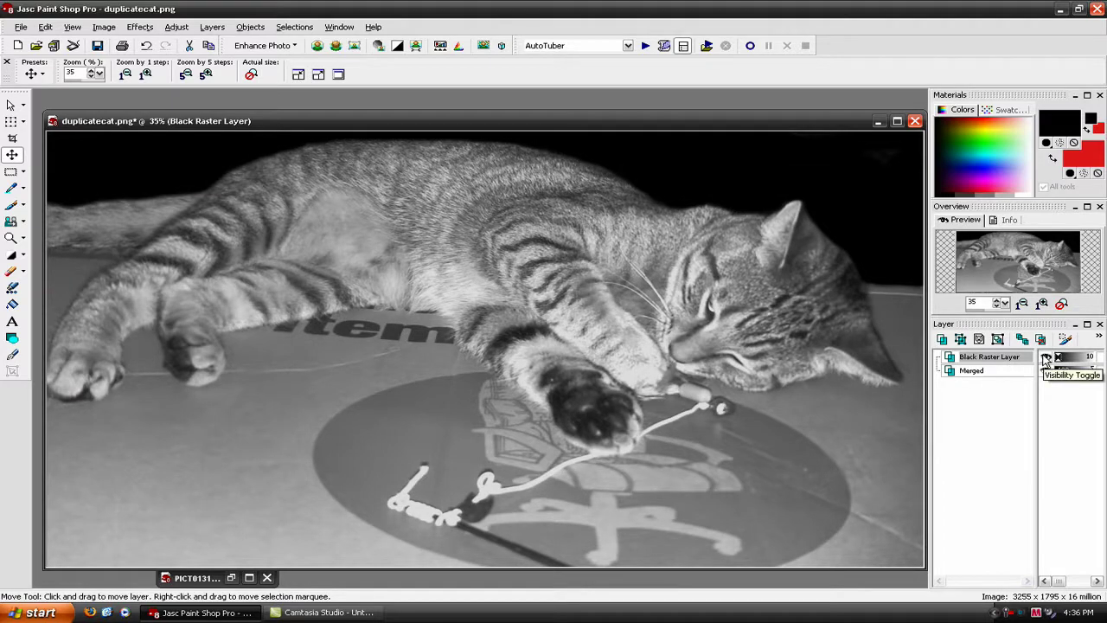